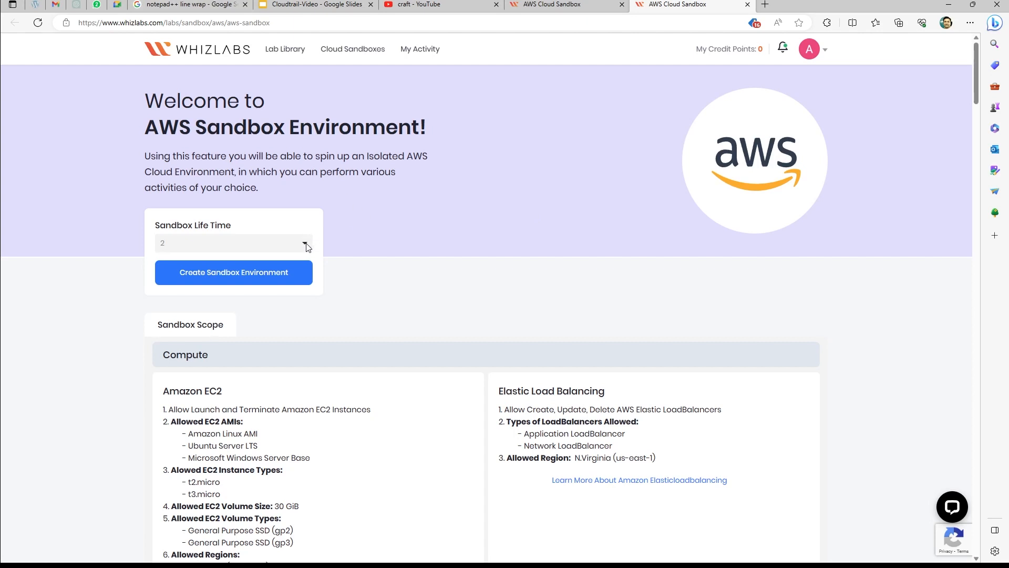
# - Create an AWS sandbox environment with a life time of 1 and open its AWS console sign-in page
pyautogui.click(198, 275)
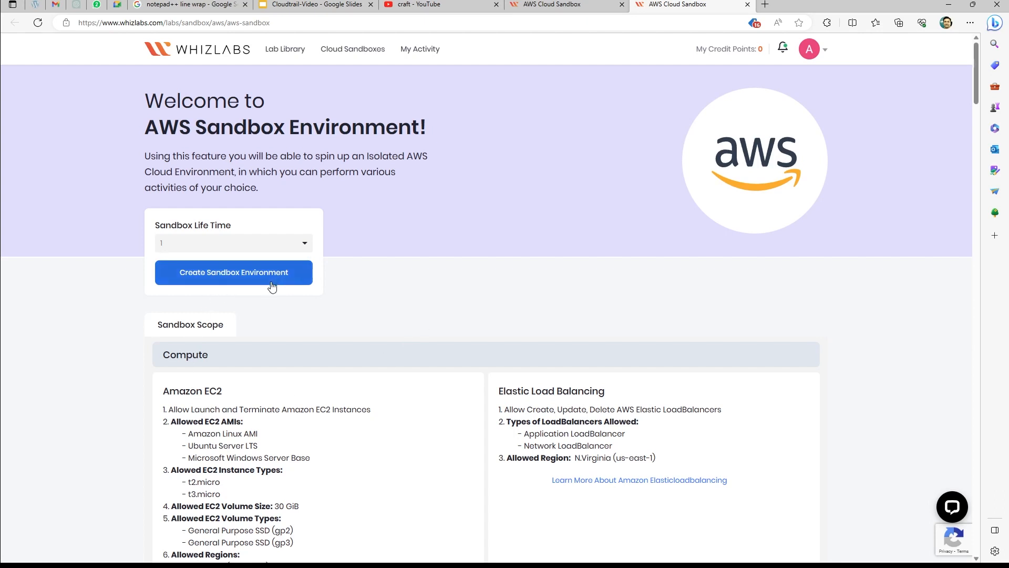
pyautogui.click(241, 280)
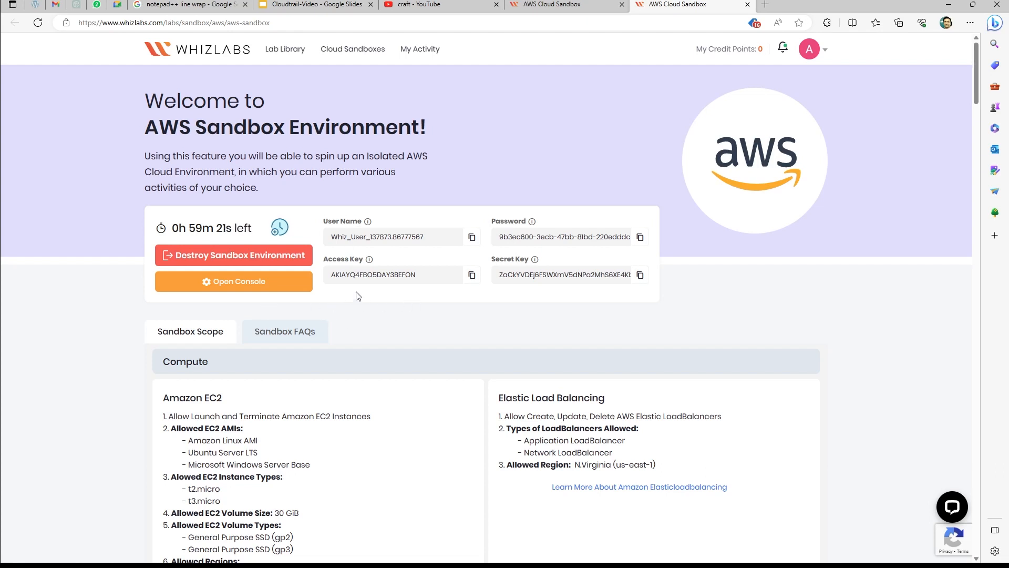
pyautogui.click(245, 288)
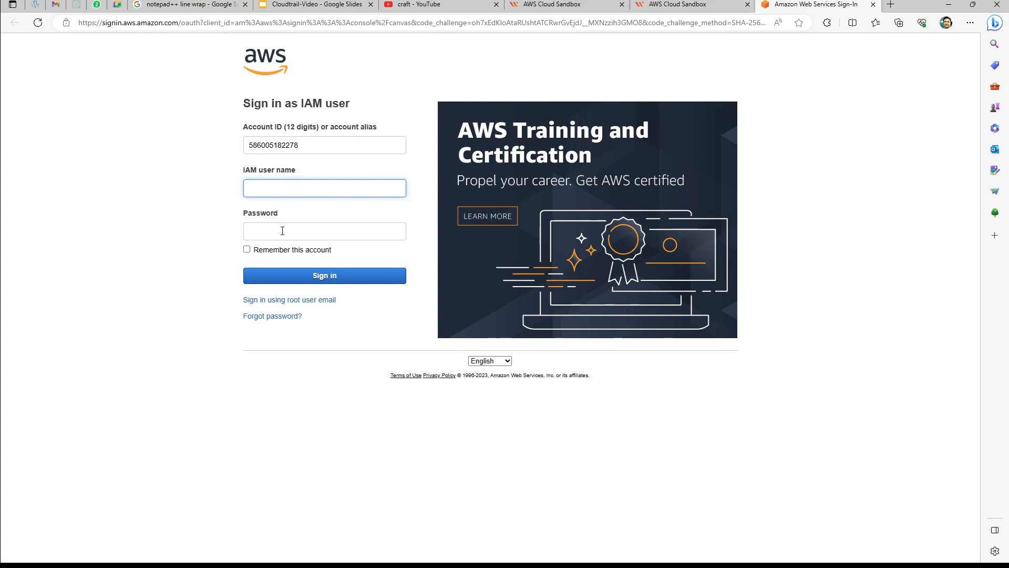
# - Copy the sandbox user name from the Whizlabs page into the IAM user name field of the AWS sign-in form
pyautogui.click(685, 7)
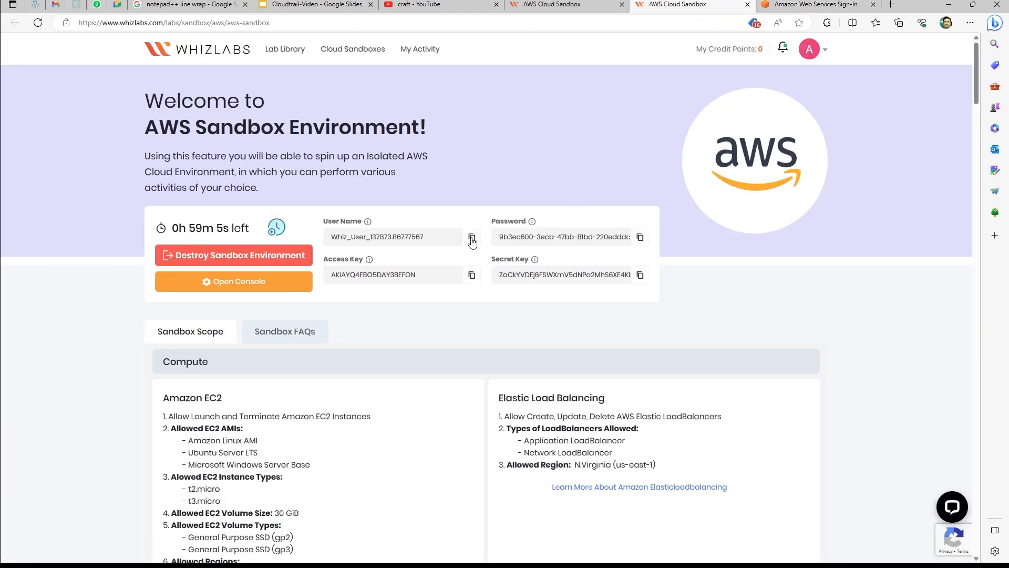
pyautogui.click(472, 239)
pyautogui.hotkey('ctrl', 'Tab')
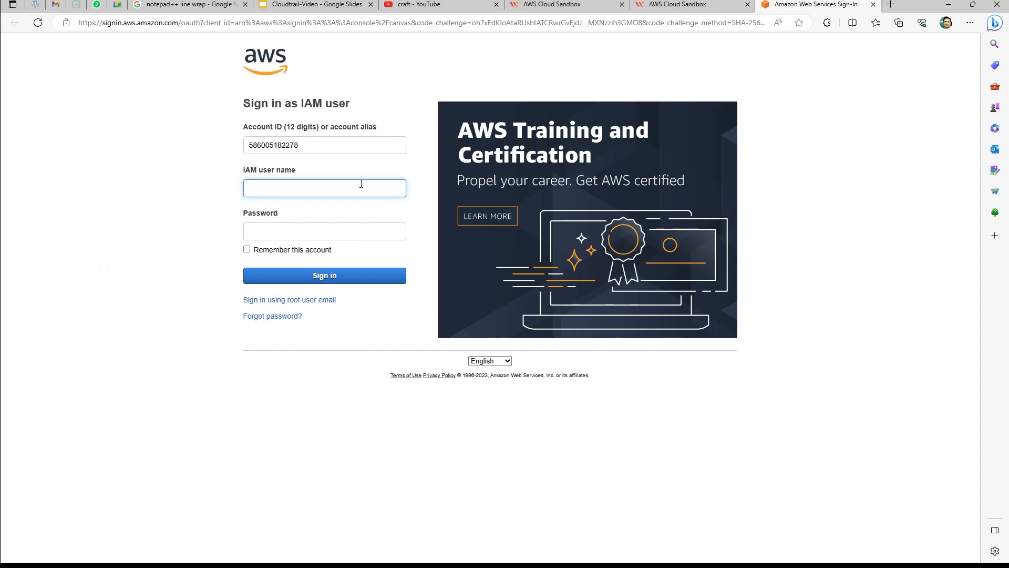
pyautogui.hotkey('ctrl', 'v')
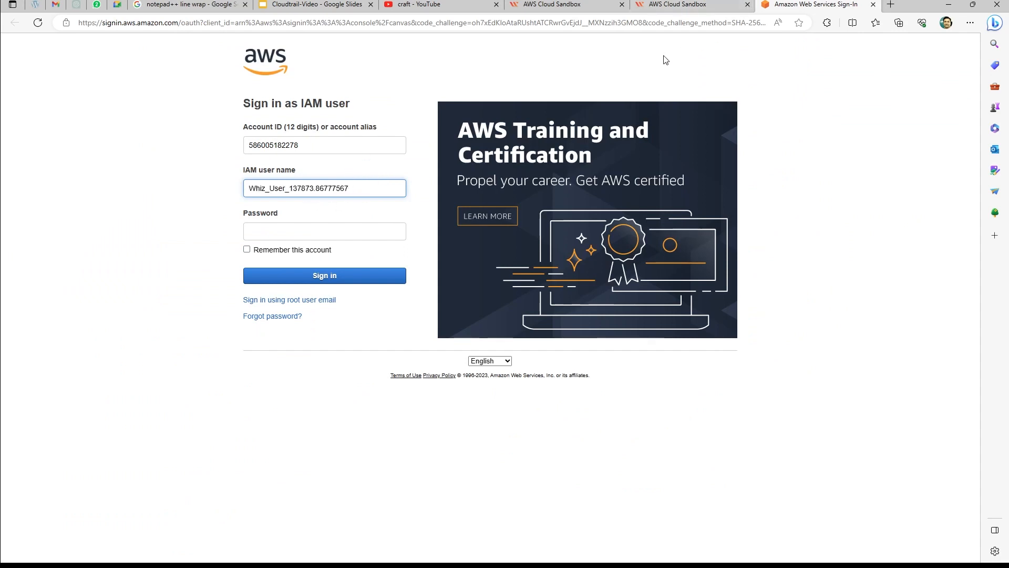
# - Copy the sandbox password into the AWS sign-in form's password field and sign in as the IAM user
pyautogui.click(683, 5)
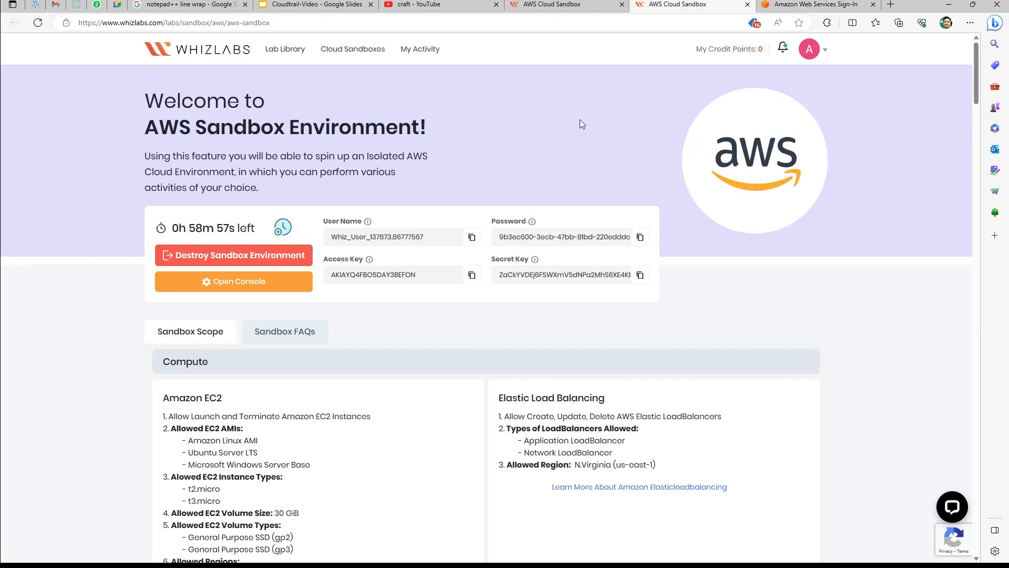
pyautogui.click(639, 236)
pyautogui.click(814, 4)
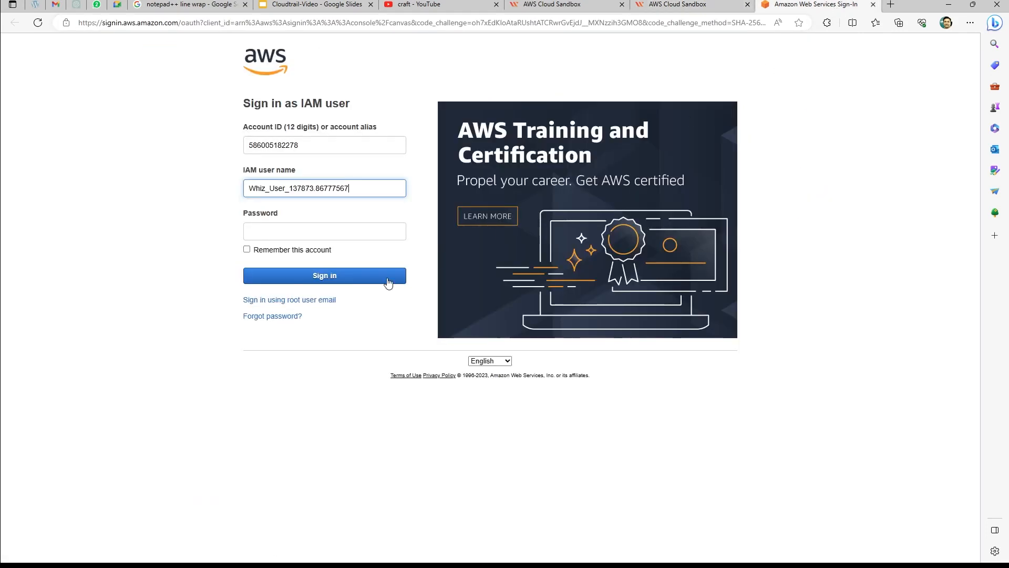
pyautogui.click(321, 232)
pyautogui.hotkey('ctrl', 'v')
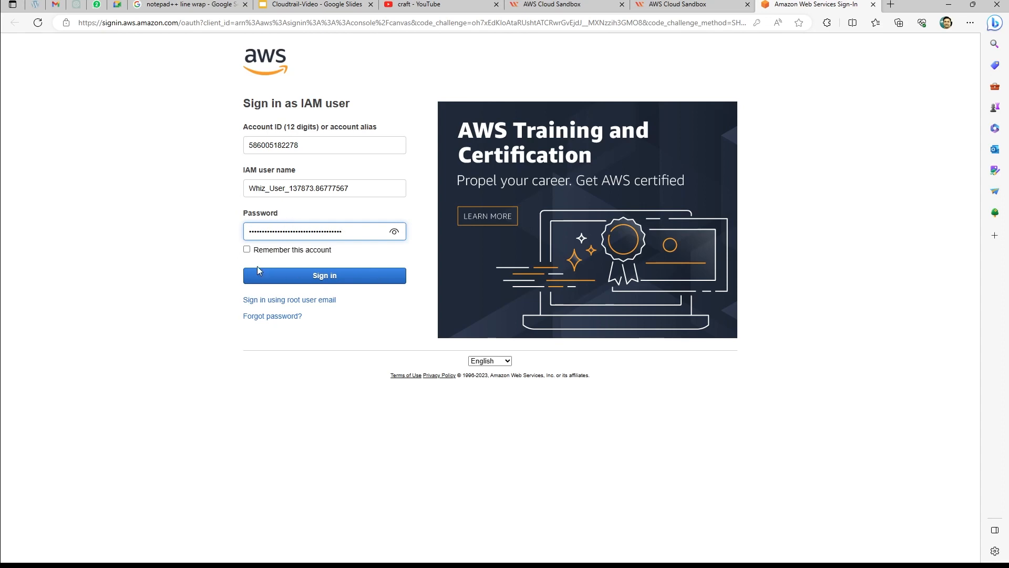
pyautogui.click(347, 279)
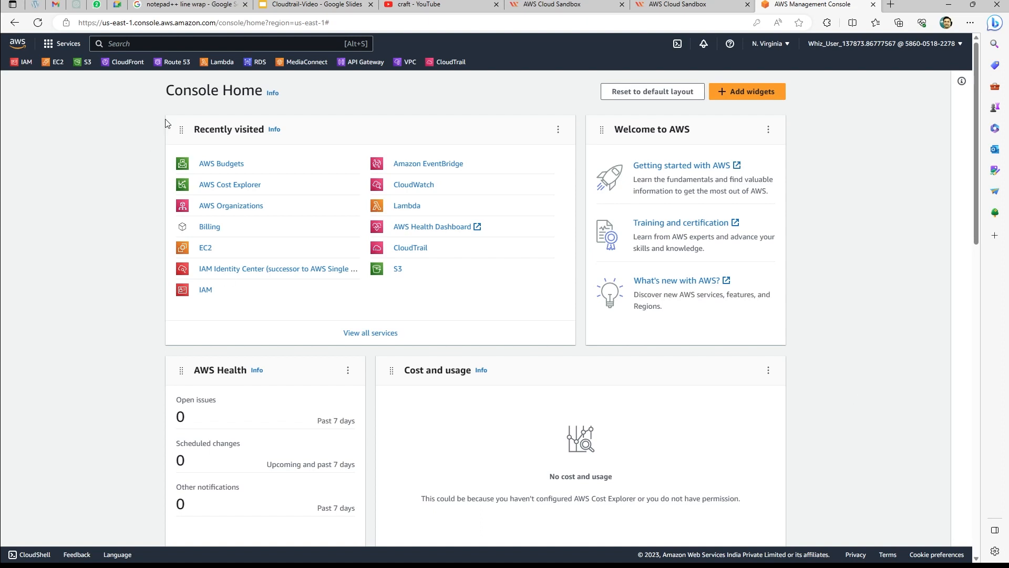
# - Search the AWS console for cloudtrail and open the CloudTrail service
pyautogui.click(171, 44)
pyautogui.write('cloudtrail')
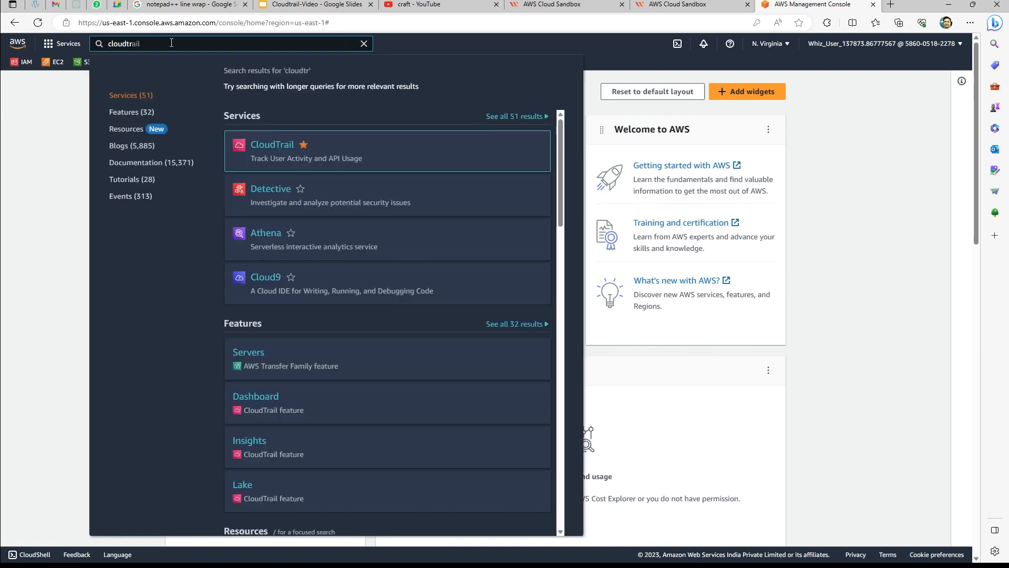
pyautogui.moveTo(264, 147)
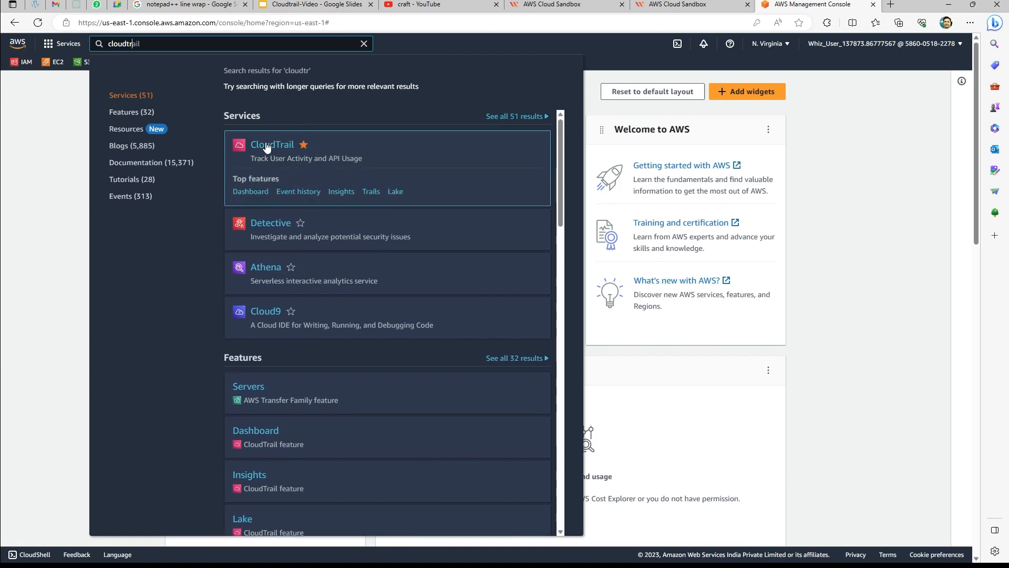
pyautogui.click(303, 146)
pyautogui.click(303, 146)
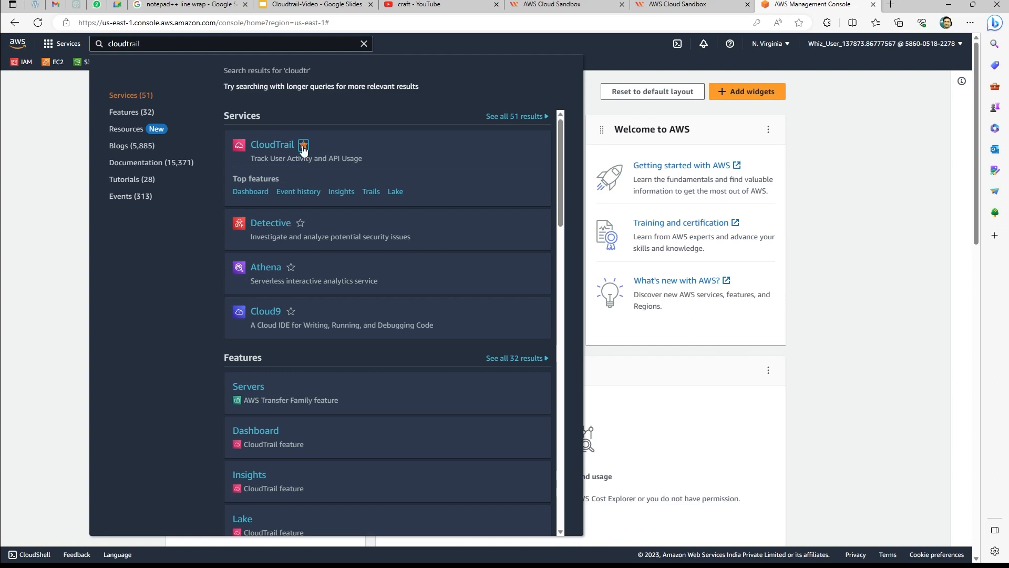
pyautogui.click(271, 142)
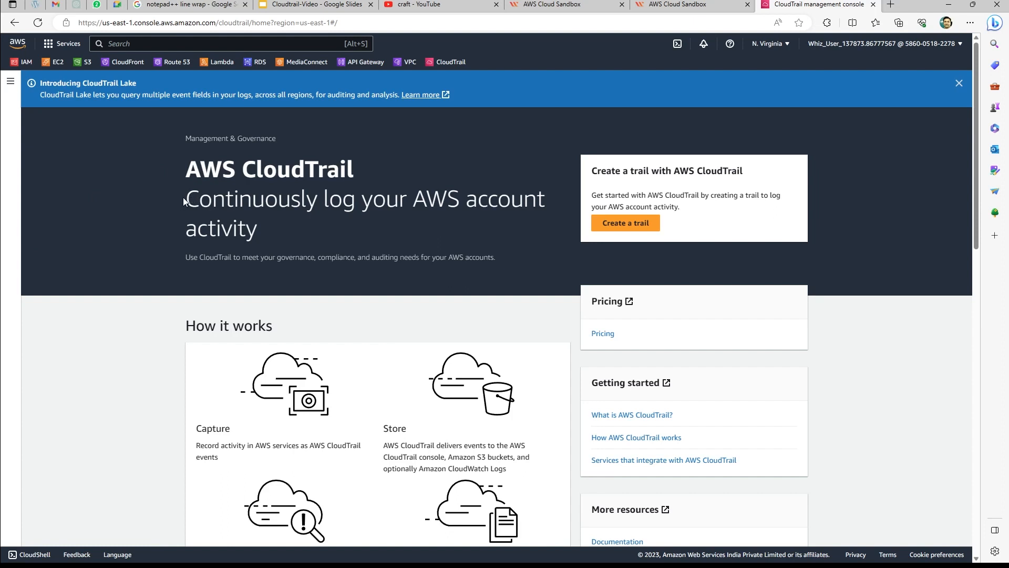
# - Start creating a trail in CloudTrail and switch from the quick create form to the full Create trail workflow
pyautogui.moveTo(183, 197); pyautogui.dragTo(263, 235)
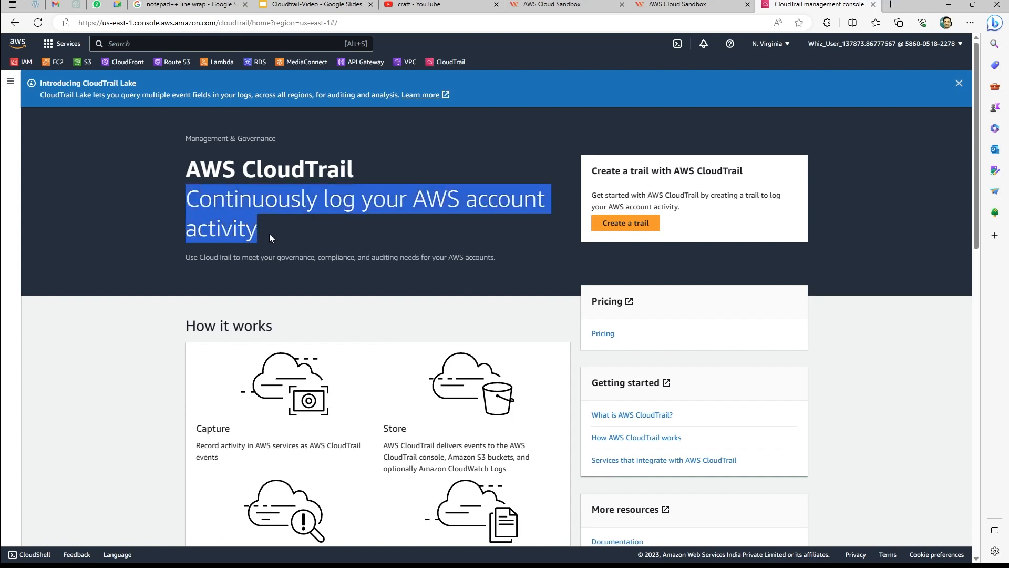
pyautogui.click(238, 191)
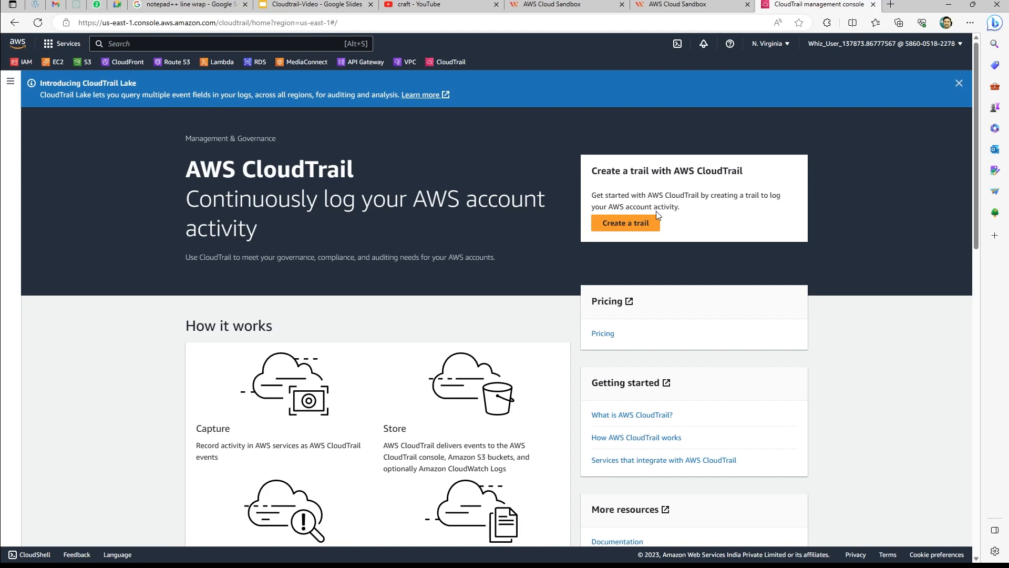
pyautogui.scroll(-3, 718, 205)
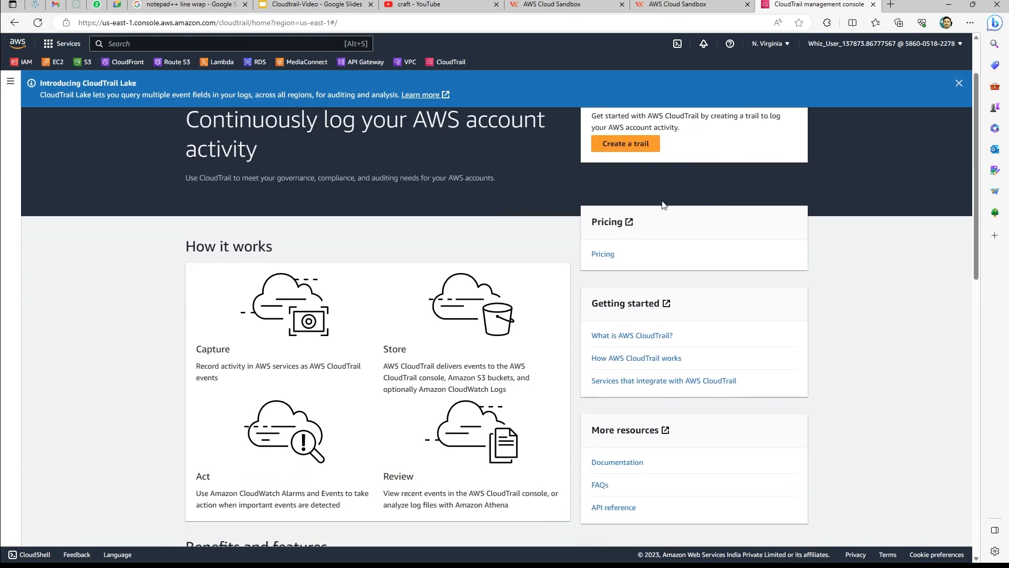
pyautogui.scroll(3, 657, 221)
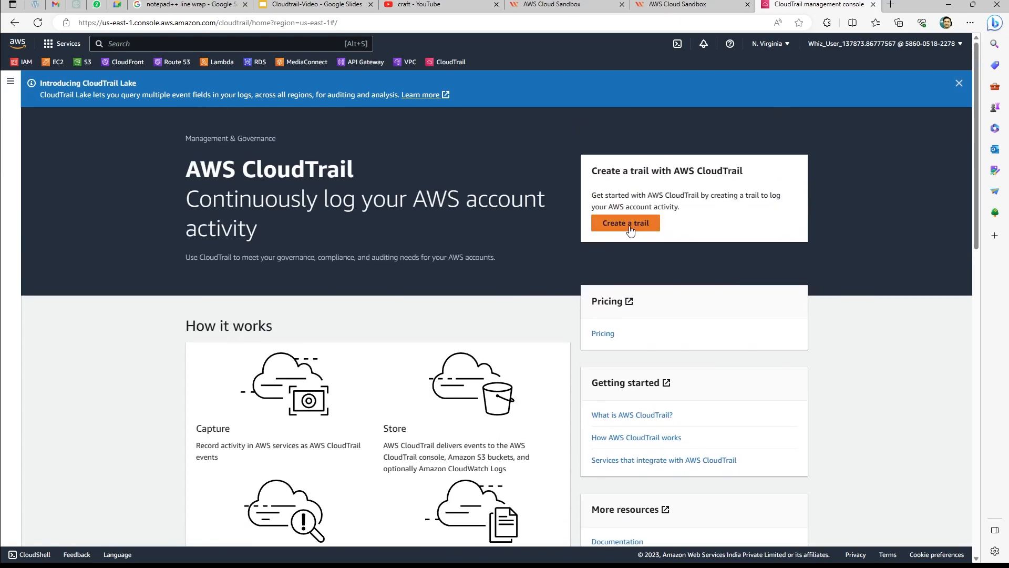
pyautogui.click(629, 225)
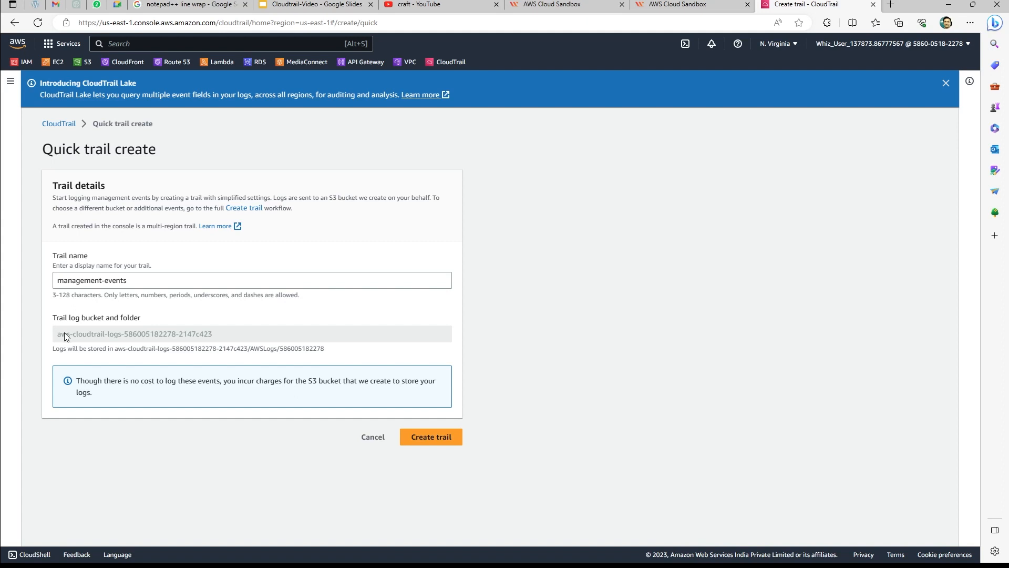
pyautogui.click(242, 209)
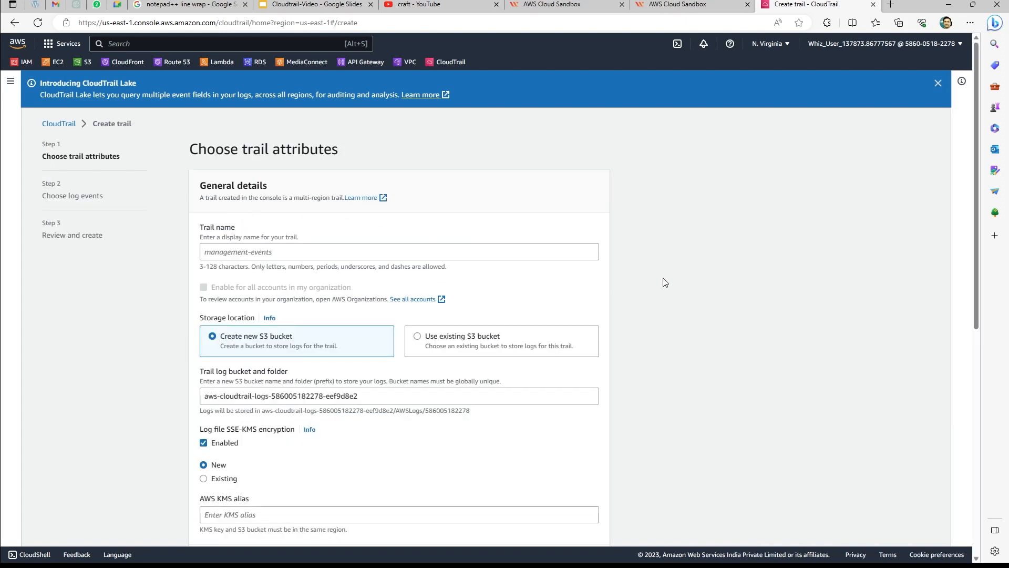
# - Look over the trail attributes form and name the trail demo-trail
pyautogui.scroll(-5, 655, 279)
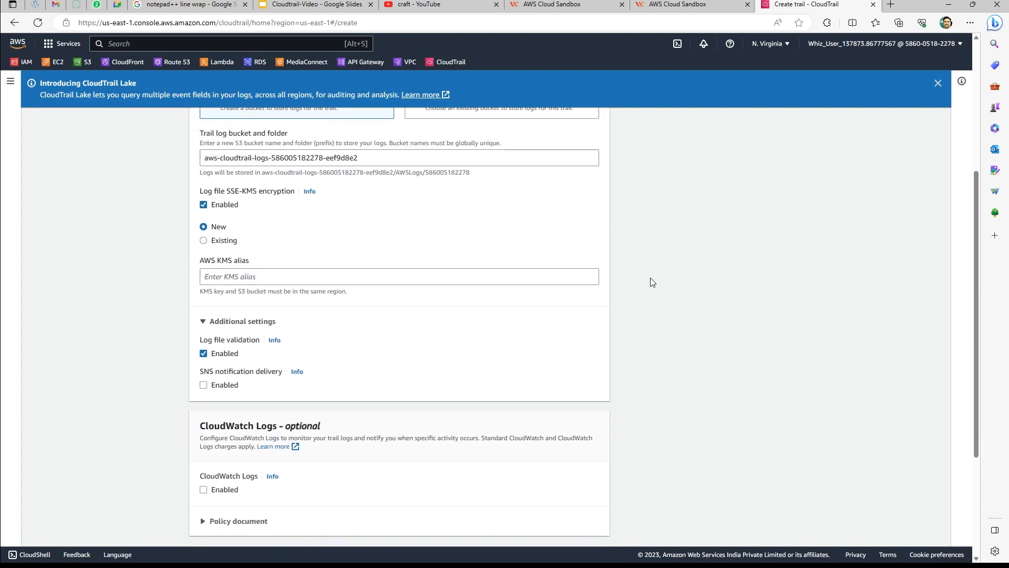
pyautogui.scroll(5, 651, 283)
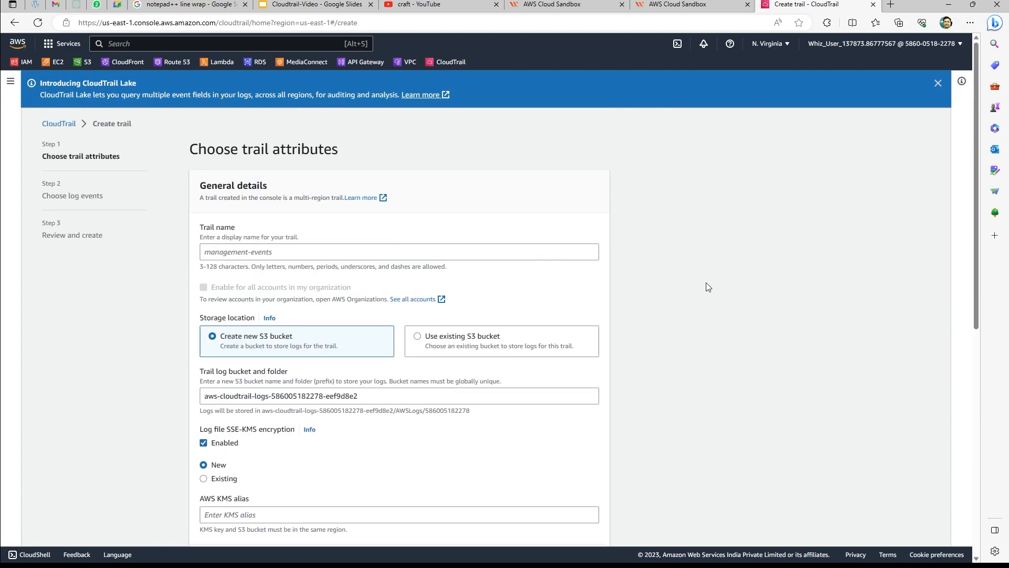
pyautogui.scroll(-1, 705, 283)
pyautogui.scroll(-4, 705, 284)
pyautogui.scroll(5, 705, 282)
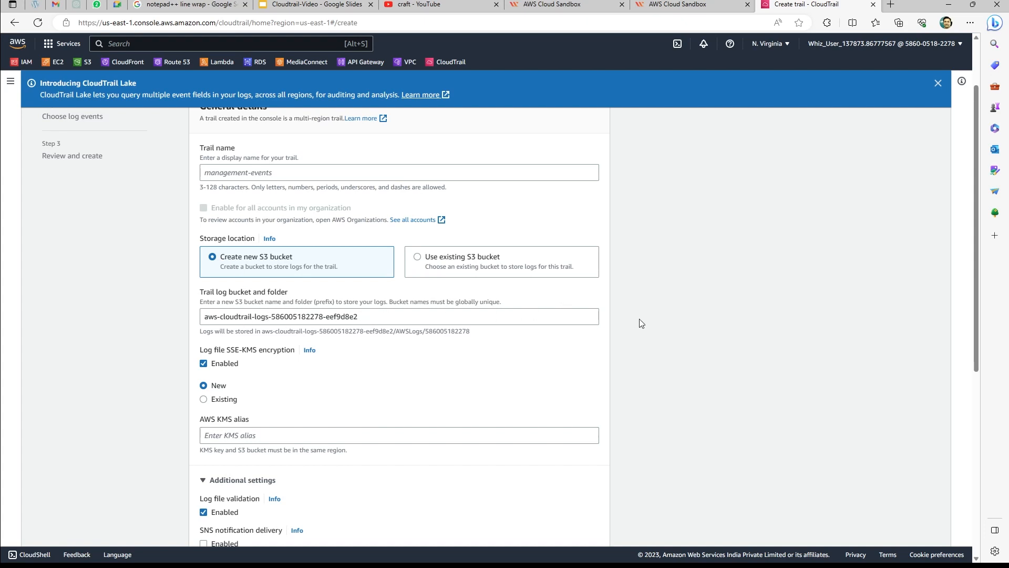
pyautogui.scroll(2, 646, 322)
pyautogui.click(224, 247)
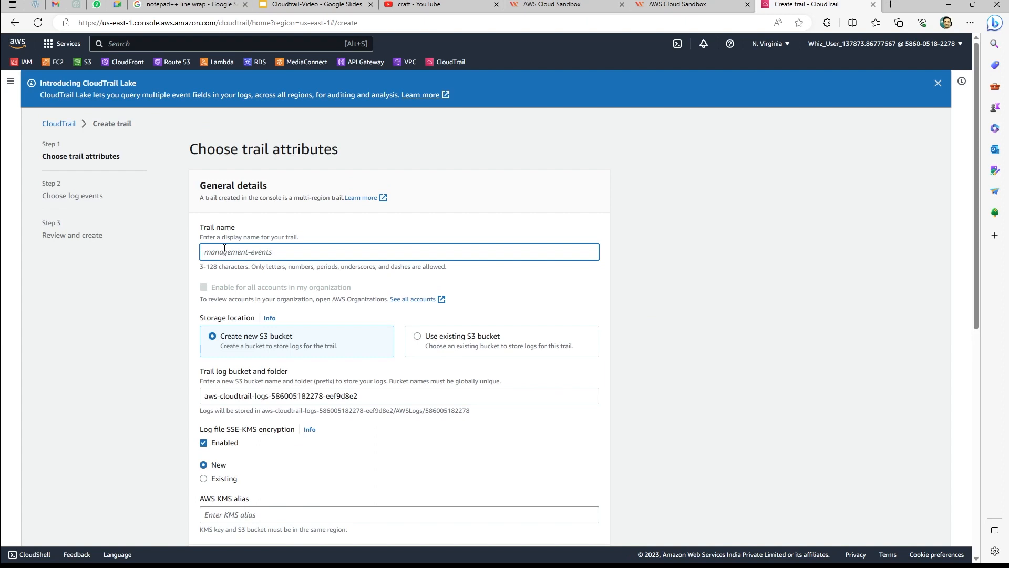
pyautogui.write('demo')
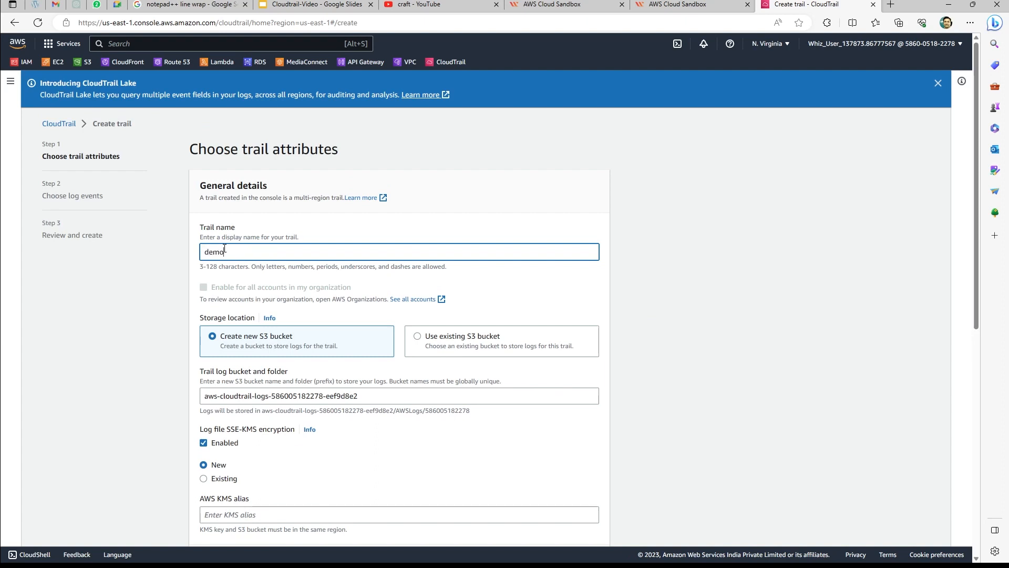
pyautogui.write('-trail')
pyautogui.click(647, 255)
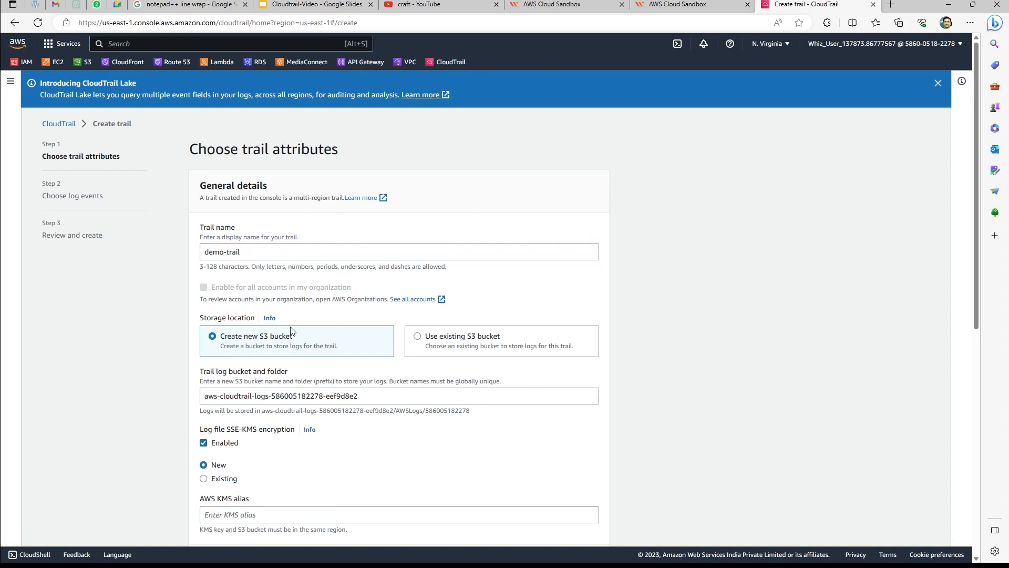
pyautogui.scroll(-2, 290, 328)
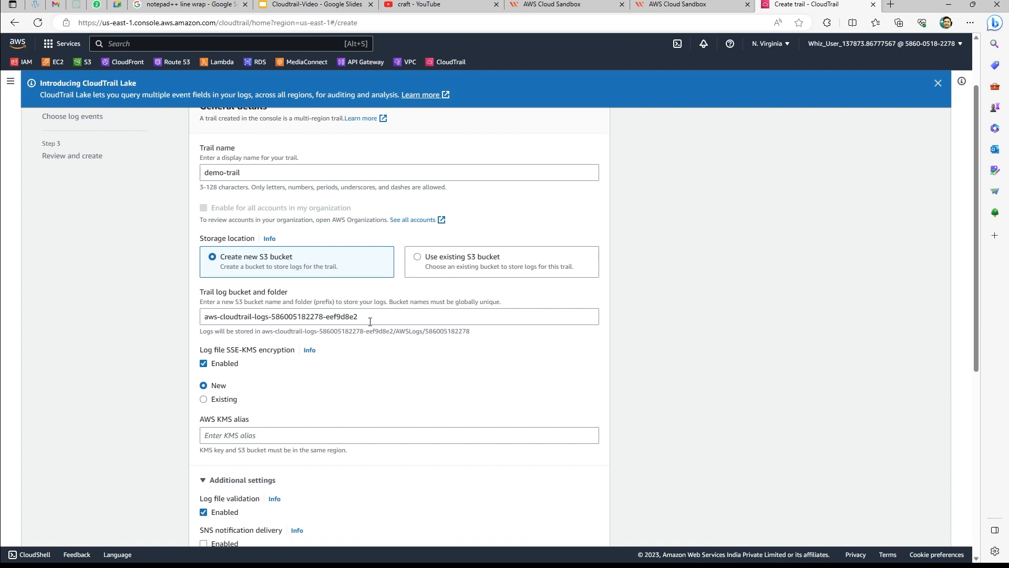
pyautogui.moveTo(370, 321); pyautogui.dragTo(272, 317)
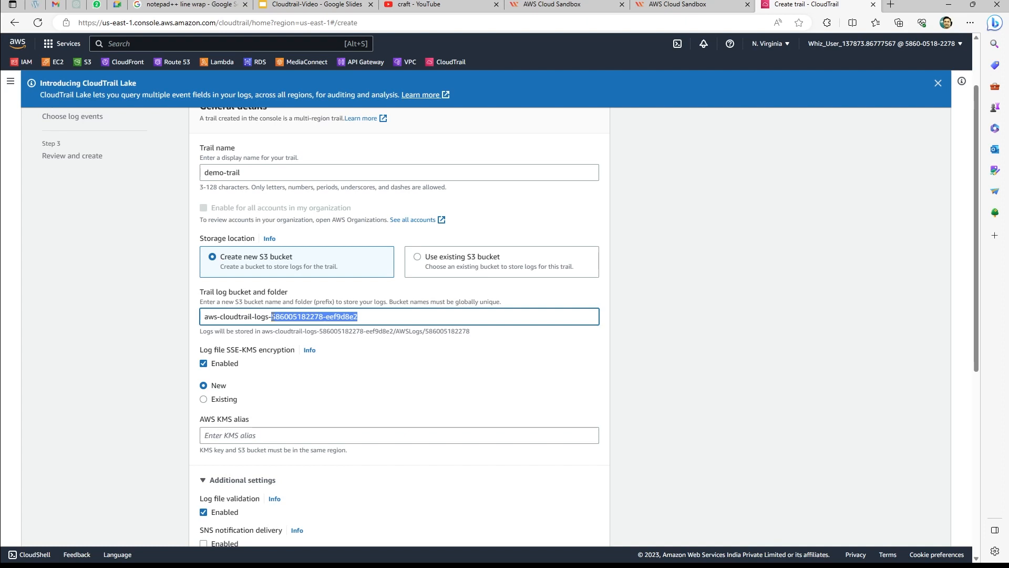
pyautogui.click(273, 317)
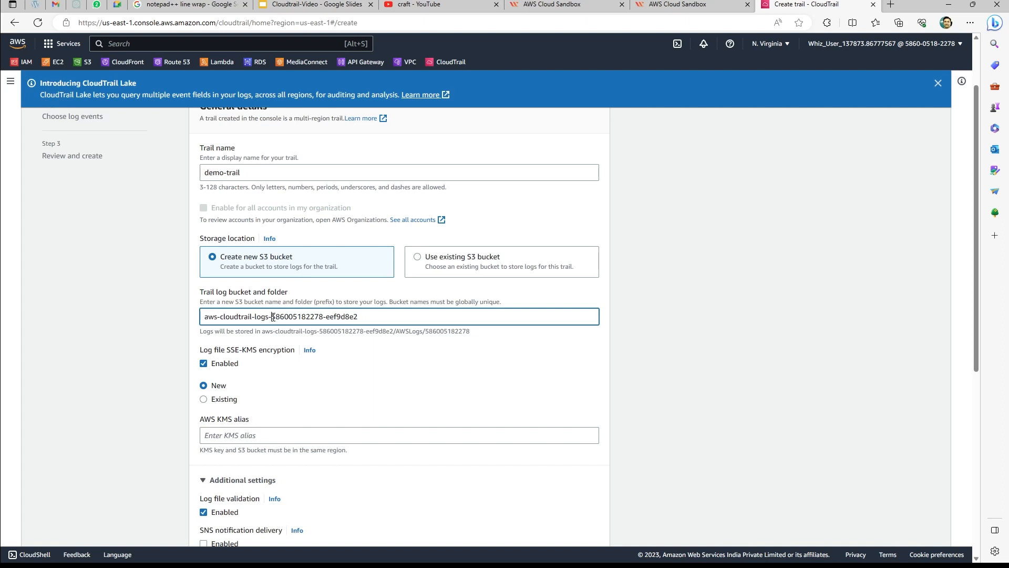
pyautogui.click(651, 322)
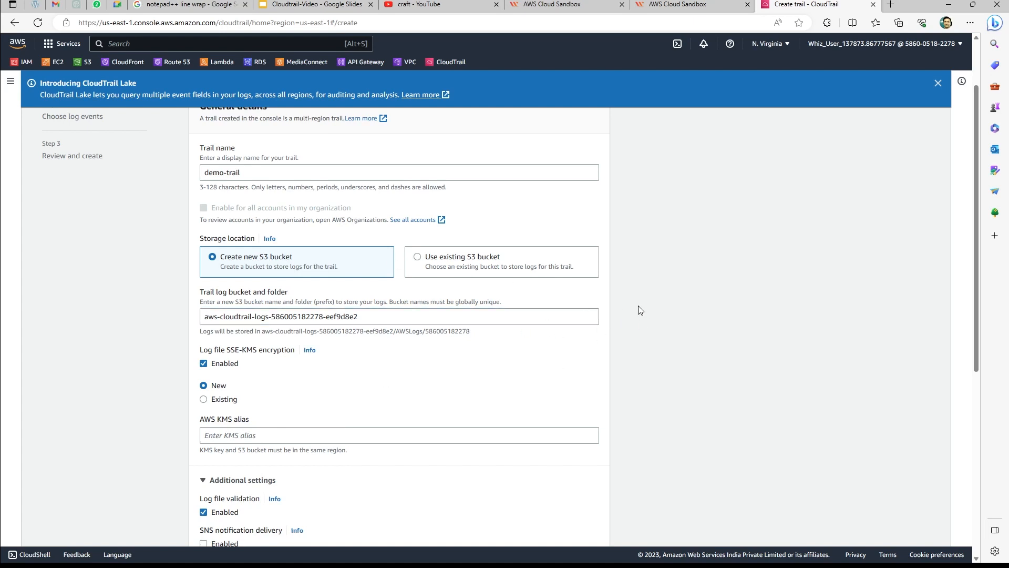
# - Disable SSE-KMS encryption for the trail's log files and leave the additional settings expanded
pyautogui.scroll(-2, 639, 309)
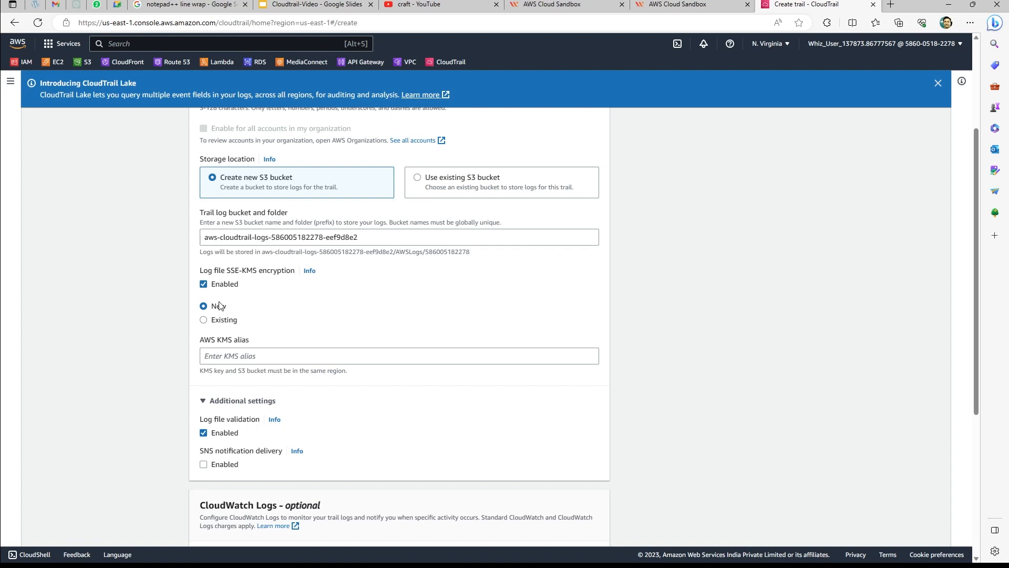
pyautogui.click(203, 285)
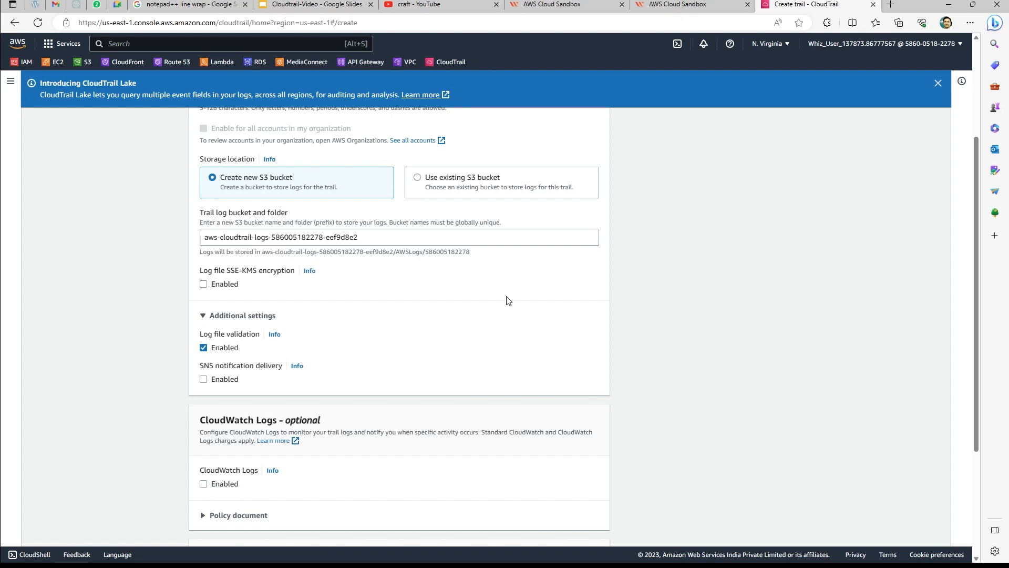
pyautogui.scroll(-2, 662, 325)
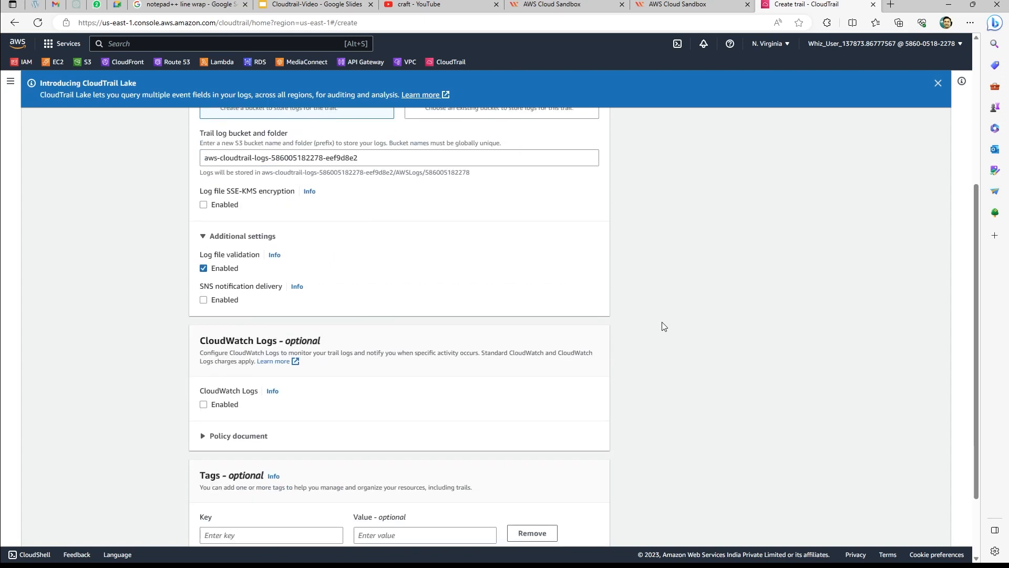
pyautogui.click(207, 240)
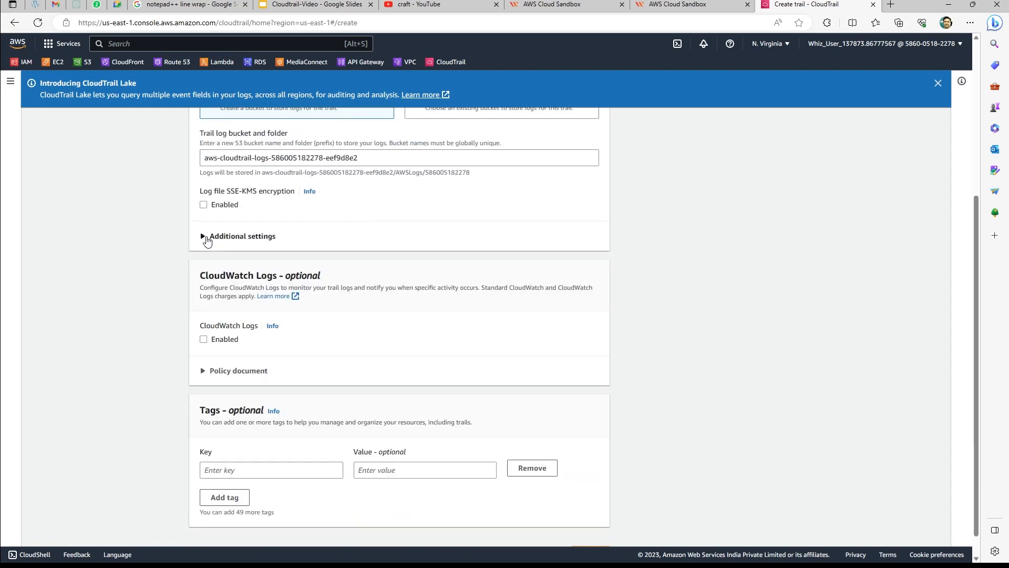
pyautogui.click(207, 237)
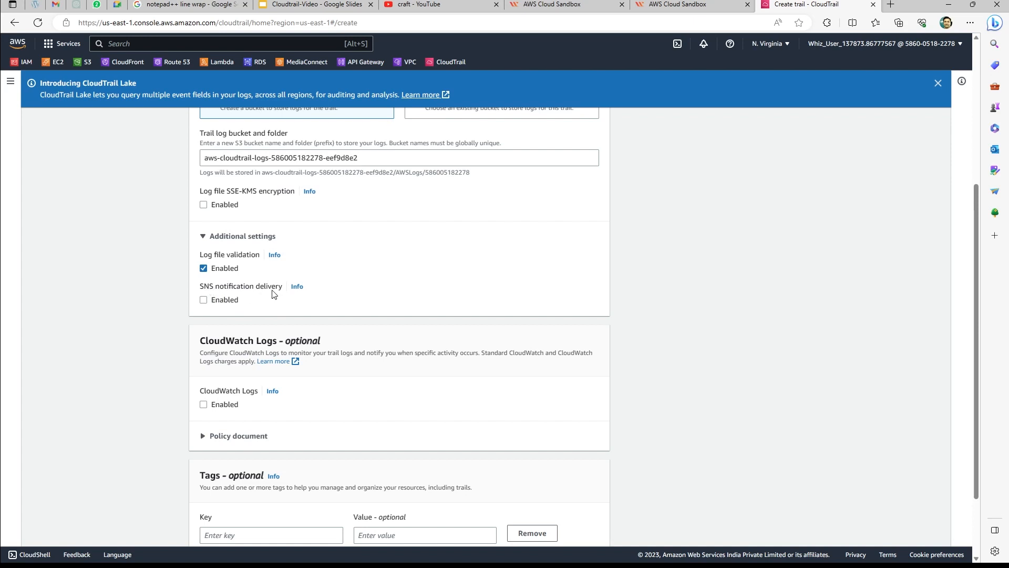
# - Add a tag with key name and value demo-trail to the trail and continue to the log events selection
pyautogui.scroll(-2, 641, 327)
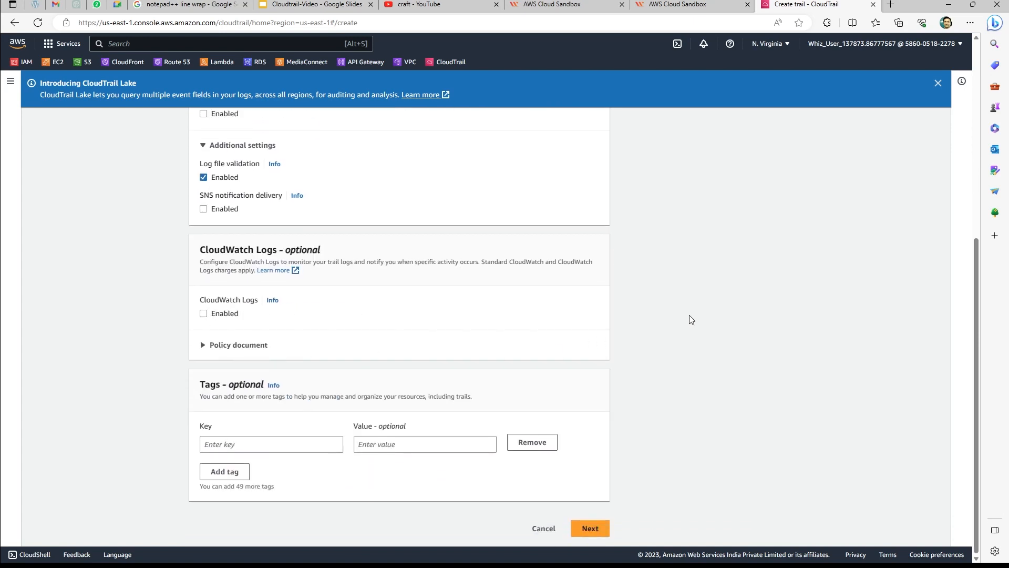
pyautogui.click(252, 447)
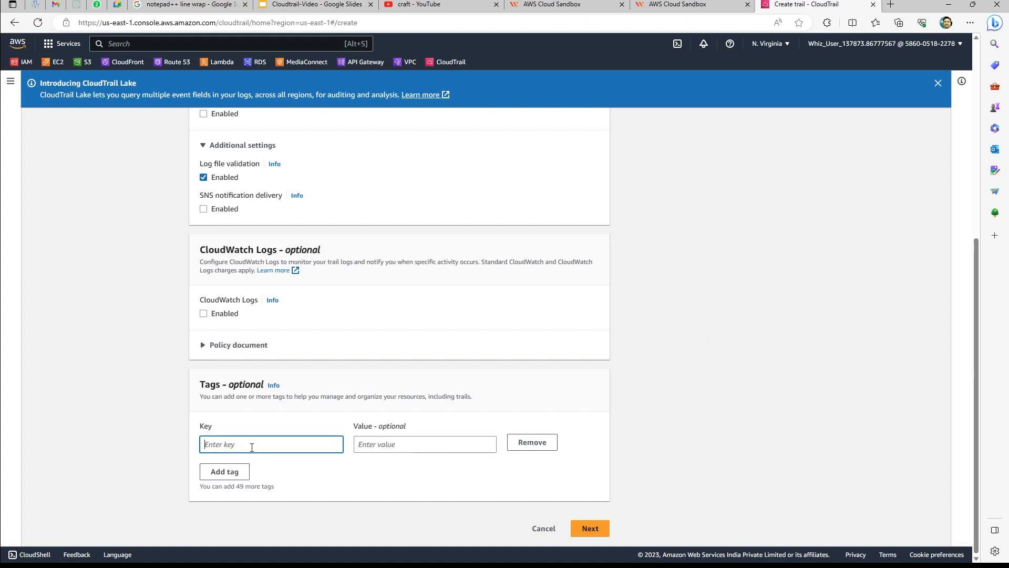
pyautogui.write('name')
pyautogui.click(386, 438)
pyautogui.write('demo-')
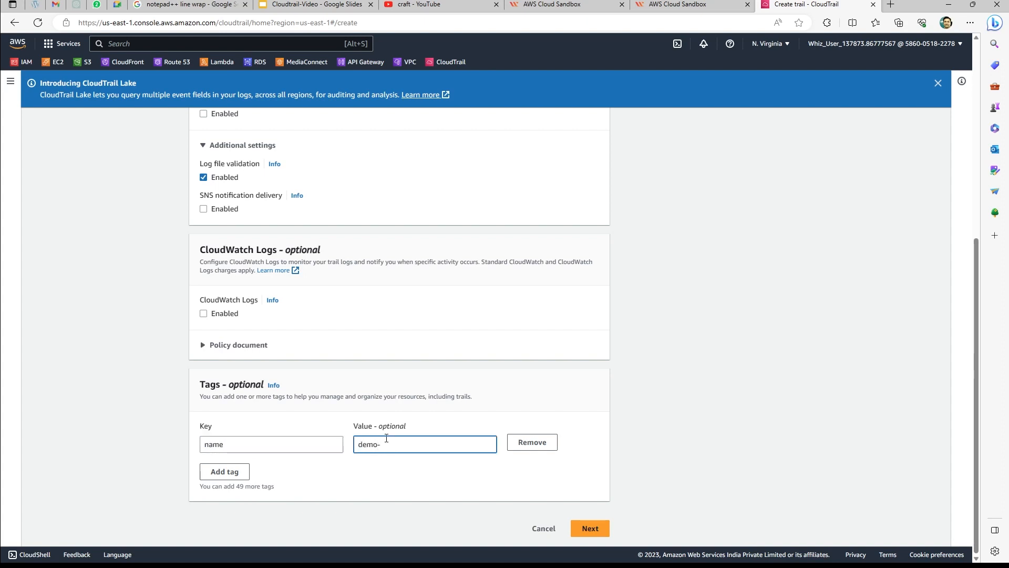
pyautogui.write('trail')
pyautogui.click(688, 349)
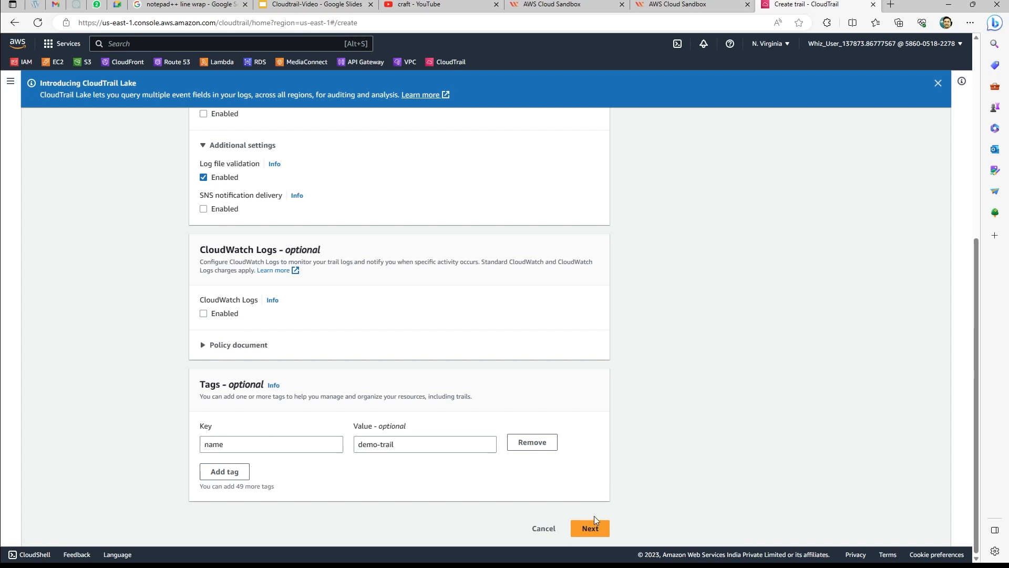
pyautogui.click(594, 530)
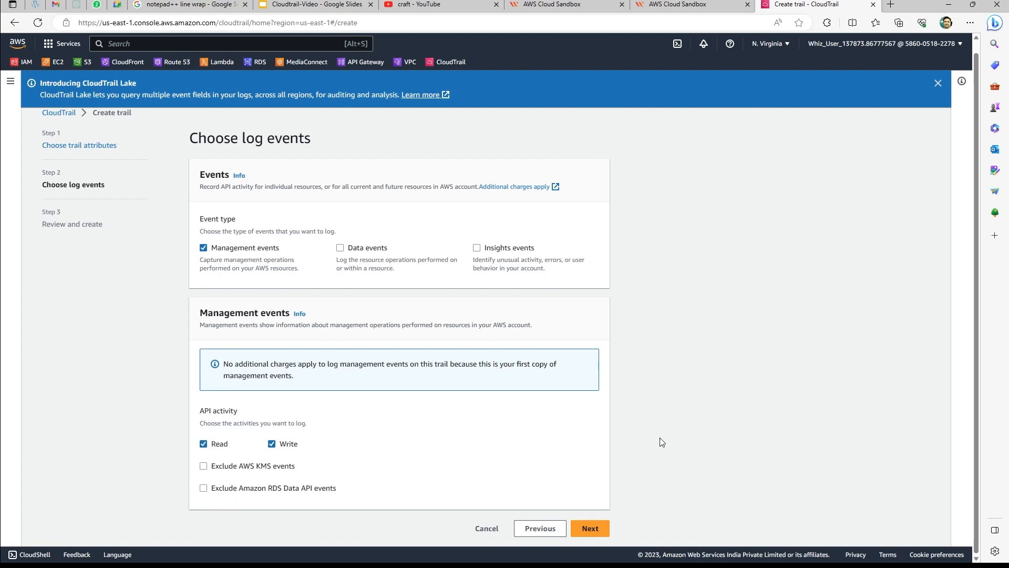
# - Keep management events with read and write API activity, review the configuration, create the trail and check its logging status
pyautogui.click(588, 529)
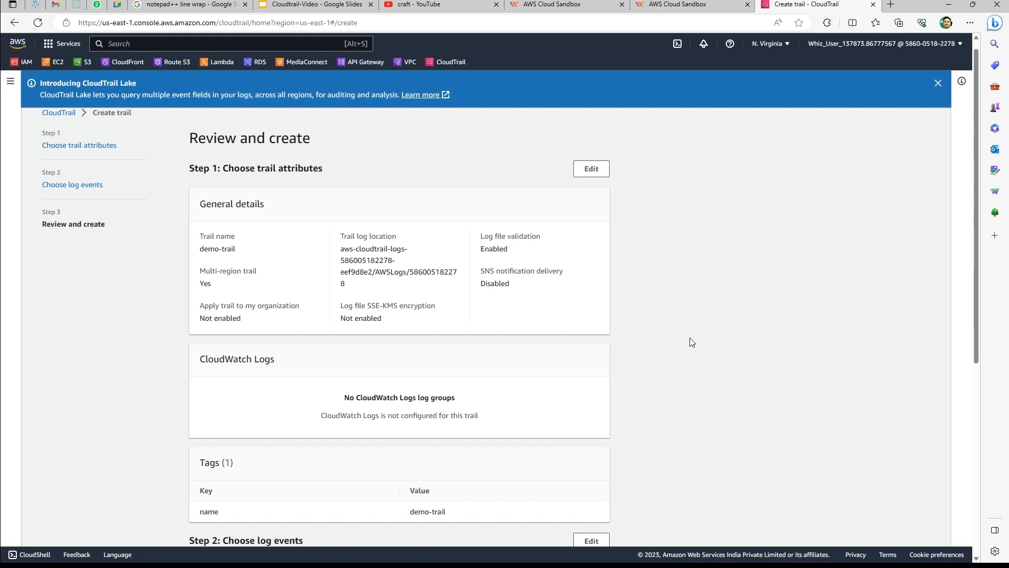
pyautogui.scroll(-6, 689, 342)
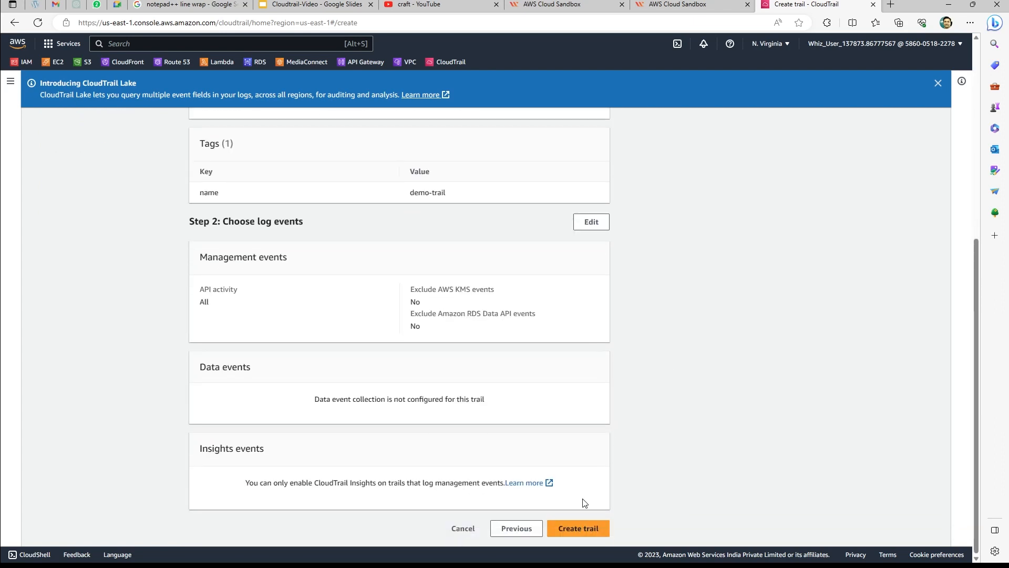
pyautogui.click(575, 529)
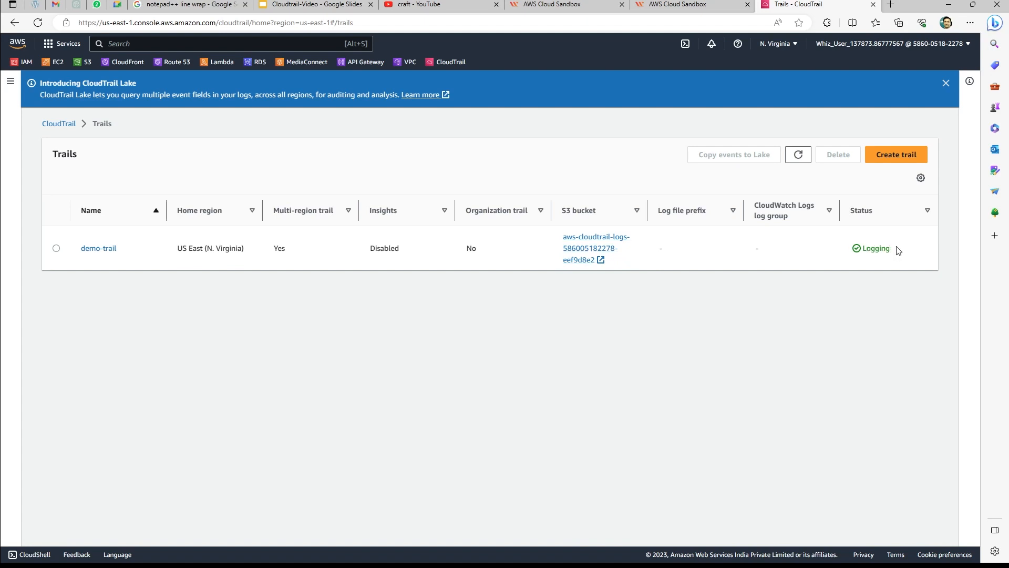
pyautogui.moveTo(897, 251); pyautogui.dragTo(859, 250)
pyautogui.click(848, 279)
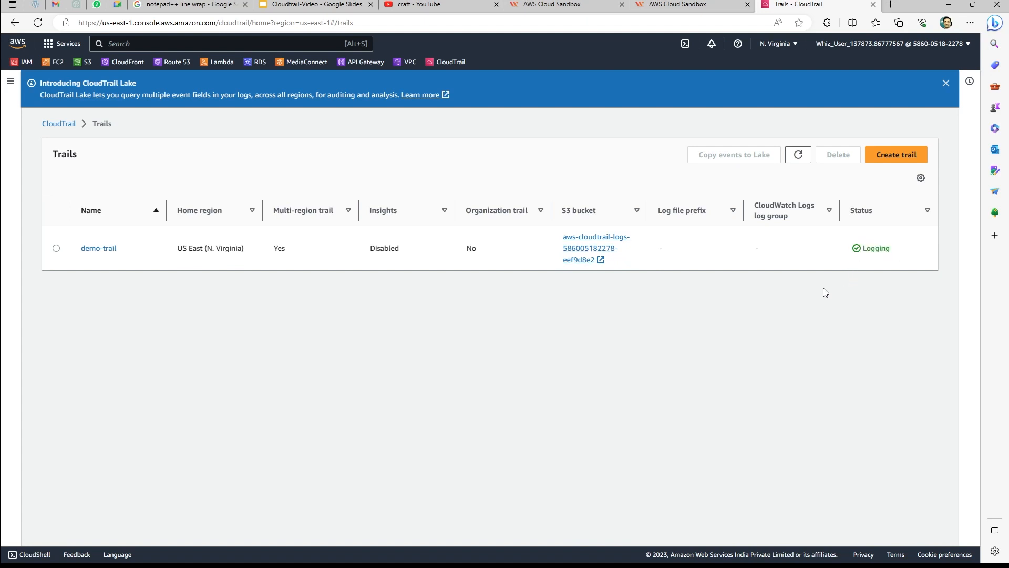